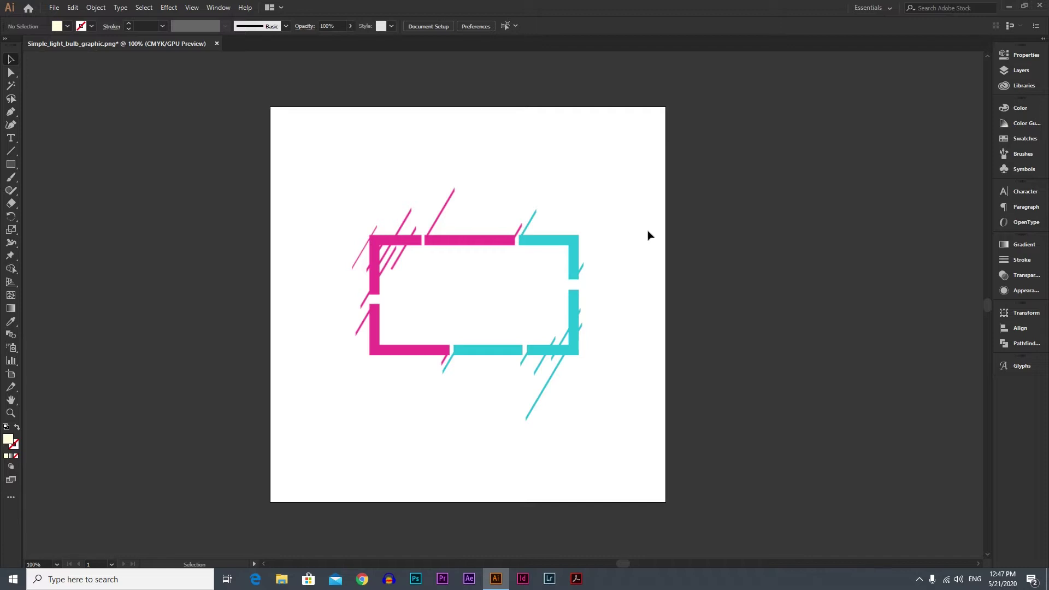
Step: Select the placed frame image and bring up the Image Trace panel from the Window menu
{"action": "left_click", "coordinate": [429, 240]}
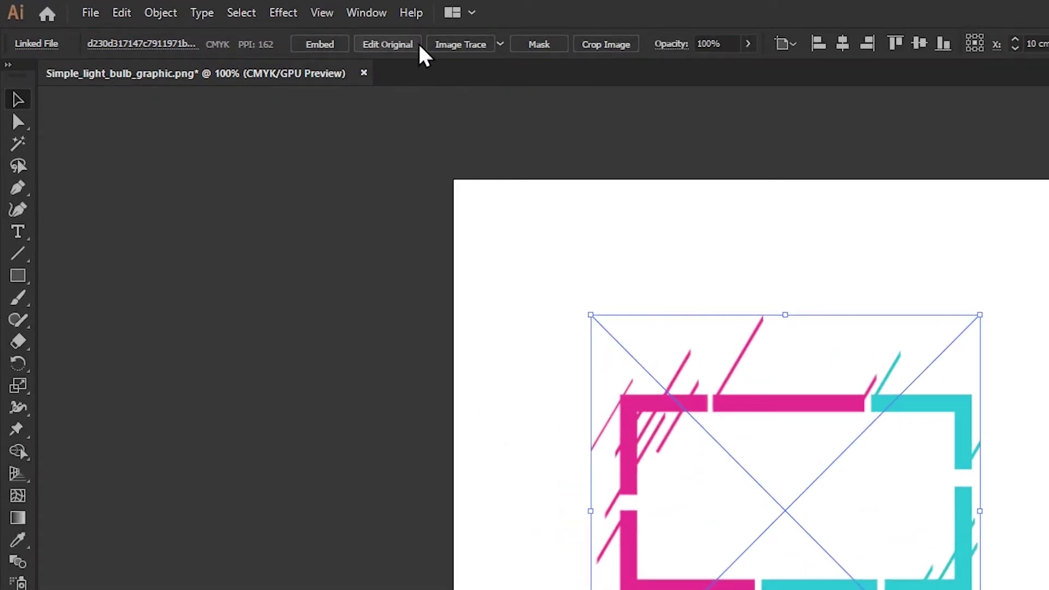
{"action": "left_click", "coordinate": [366, 12]}
{"action": "left_click", "coordinate": [475, 497]}
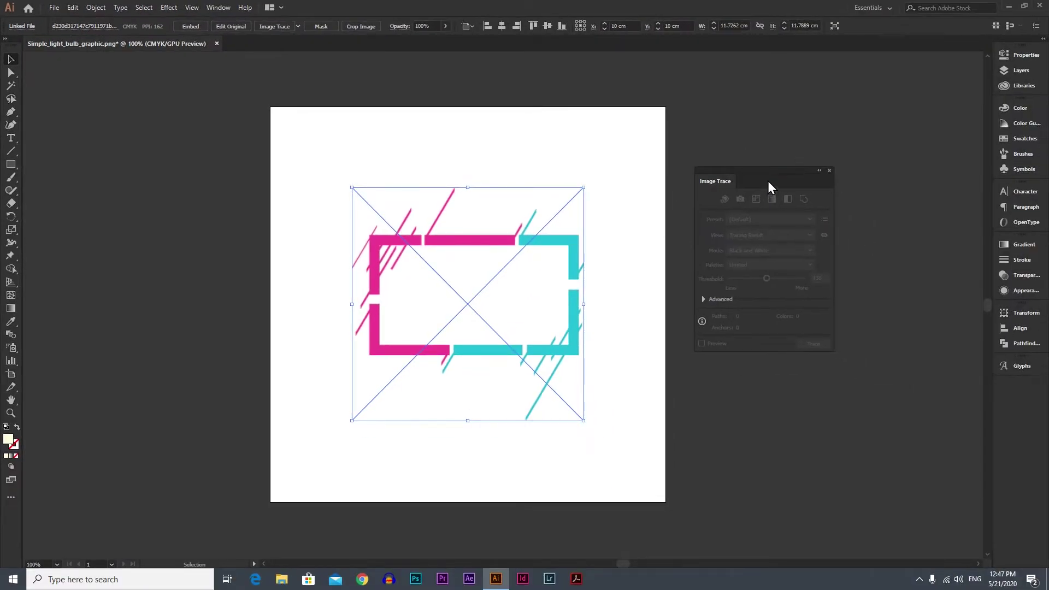
{"action": "left_click_drag", "start_coordinate": [768, 182], "coordinate": [761, 168]}
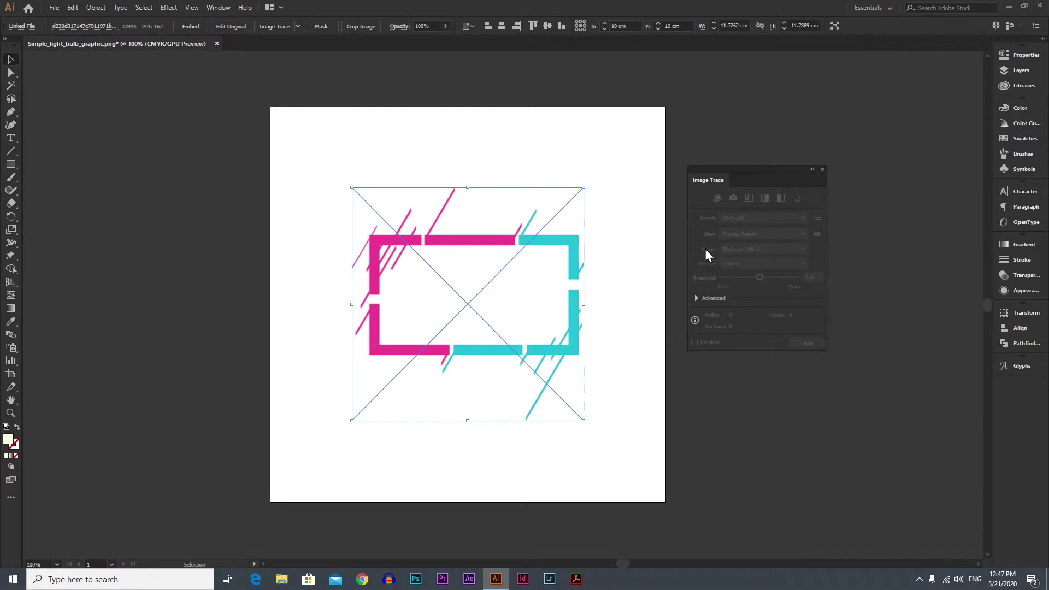
{"action": "left_click", "coordinate": [634, 251]}
{"action": "left_click", "coordinate": [549, 273]}
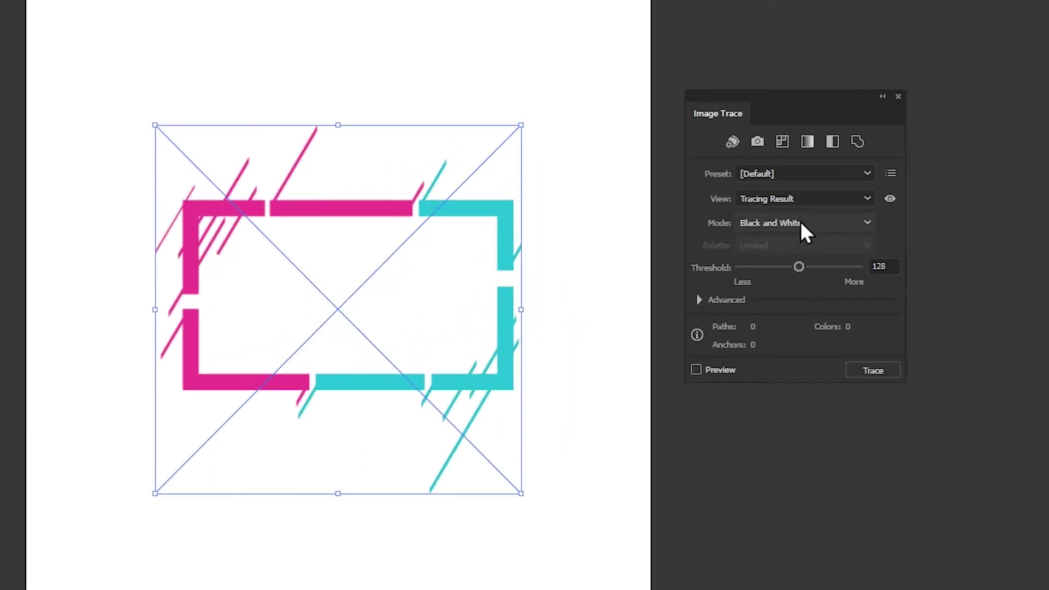
Step: Set the Image Trace mode to Color
{"action": "left_click", "coordinate": [759, 249]}
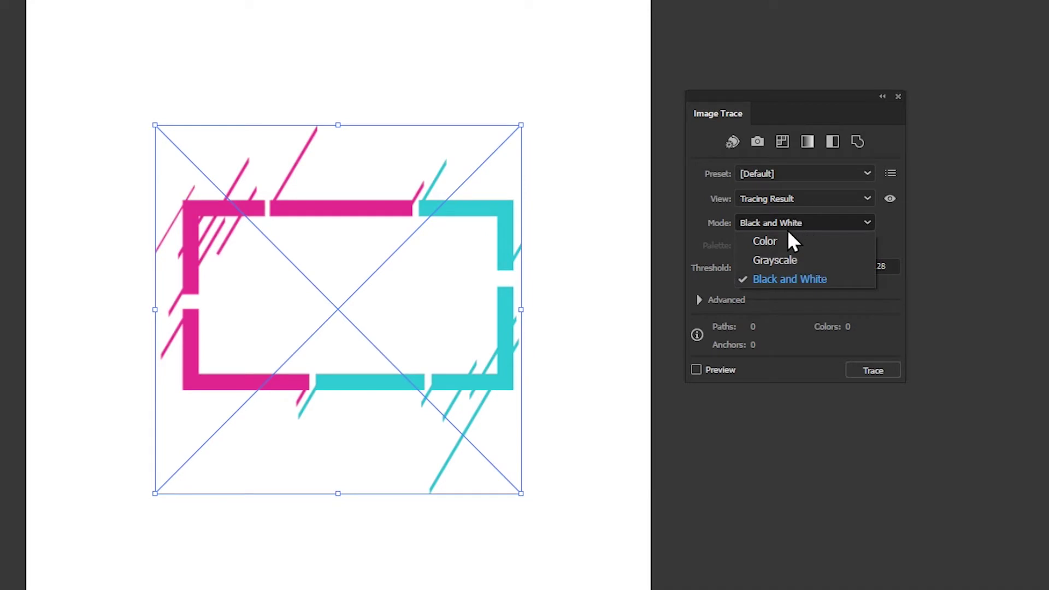
{"action": "left_click", "coordinate": [784, 241]}
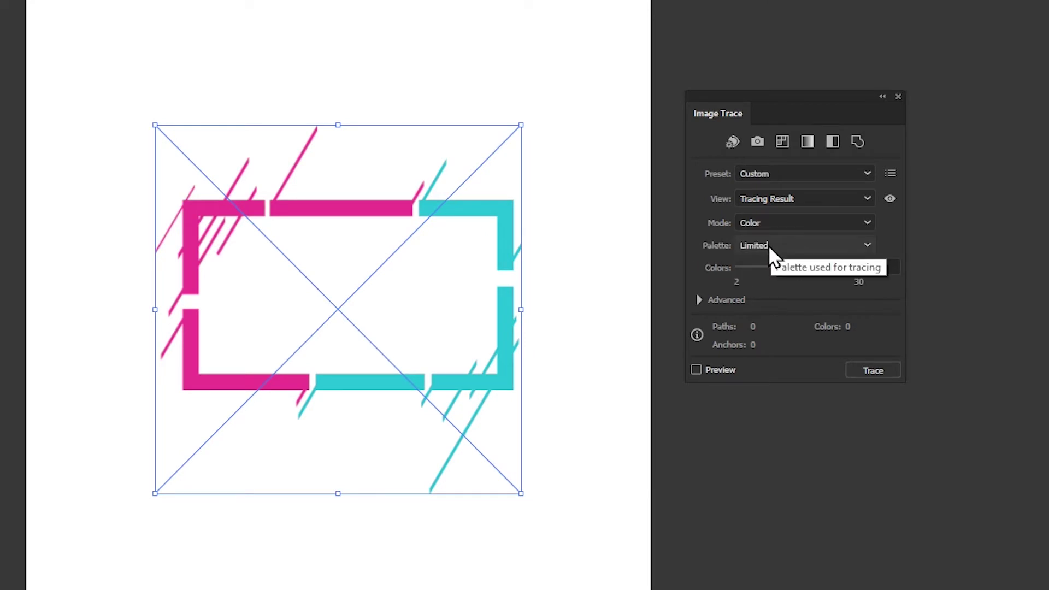
{"action": "left_click", "coordinate": [782, 221]}
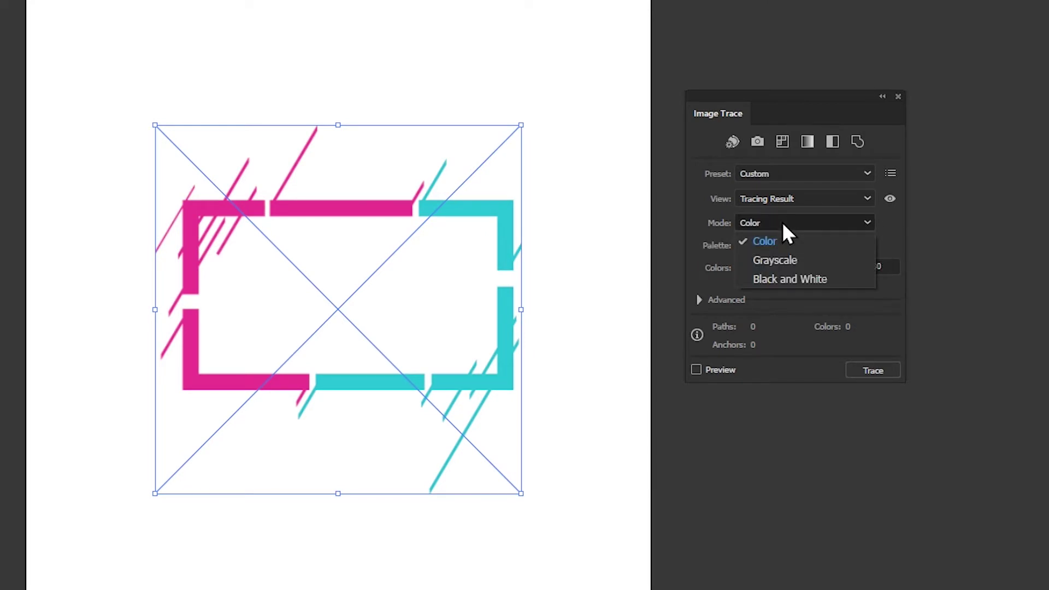
{"action": "left_click", "coordinate": [781, 240]}
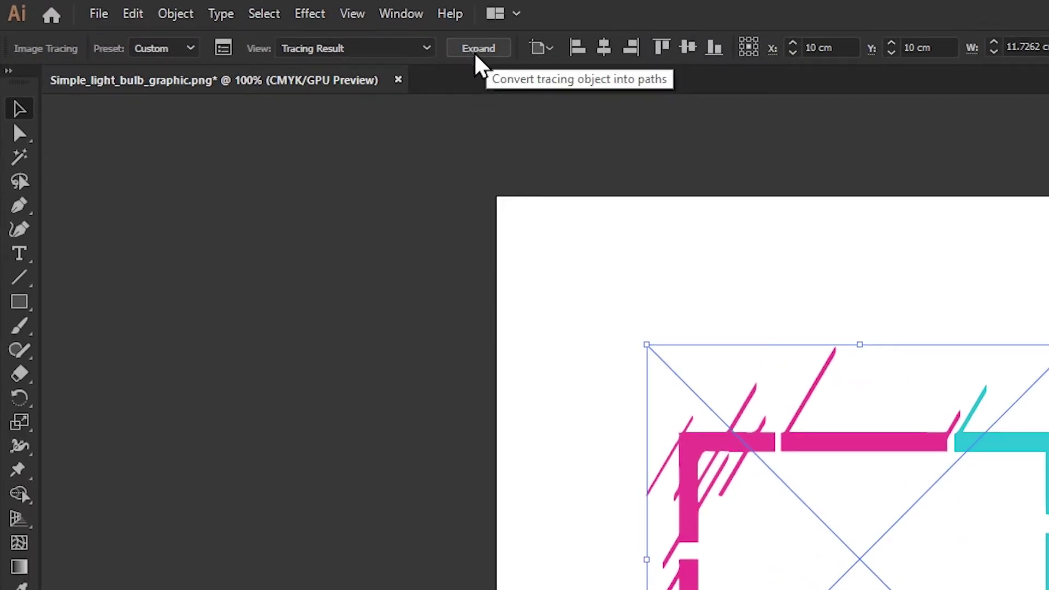
Step: Expand the colour tracing into vector paths with Object > Expand, then isolate the traced group
{"action": "left_click", "coordinate": [173, 13]}
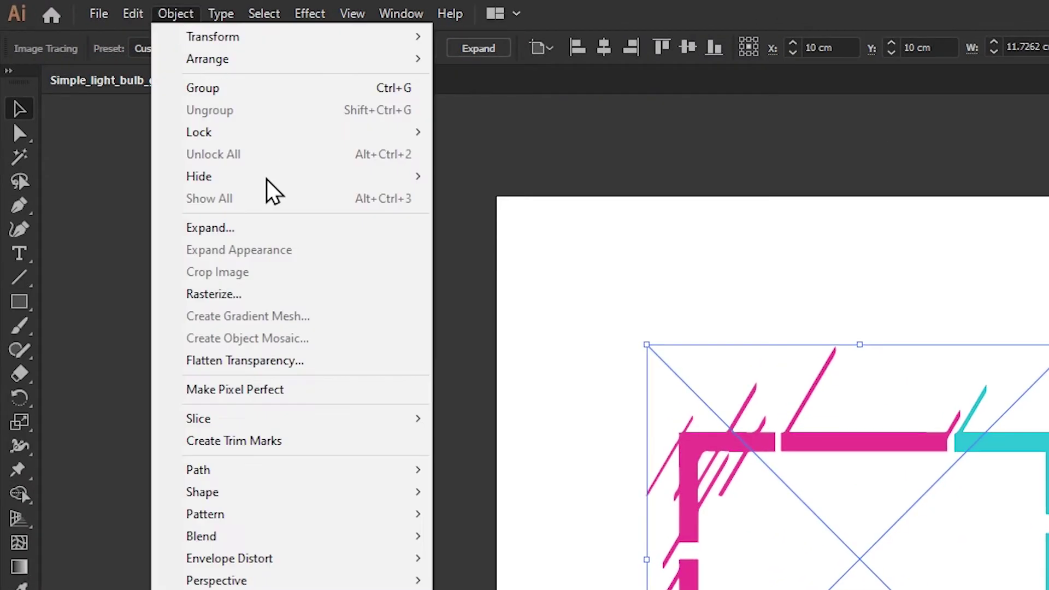
{"action": "left_click", "coordinate": [263, 229]}
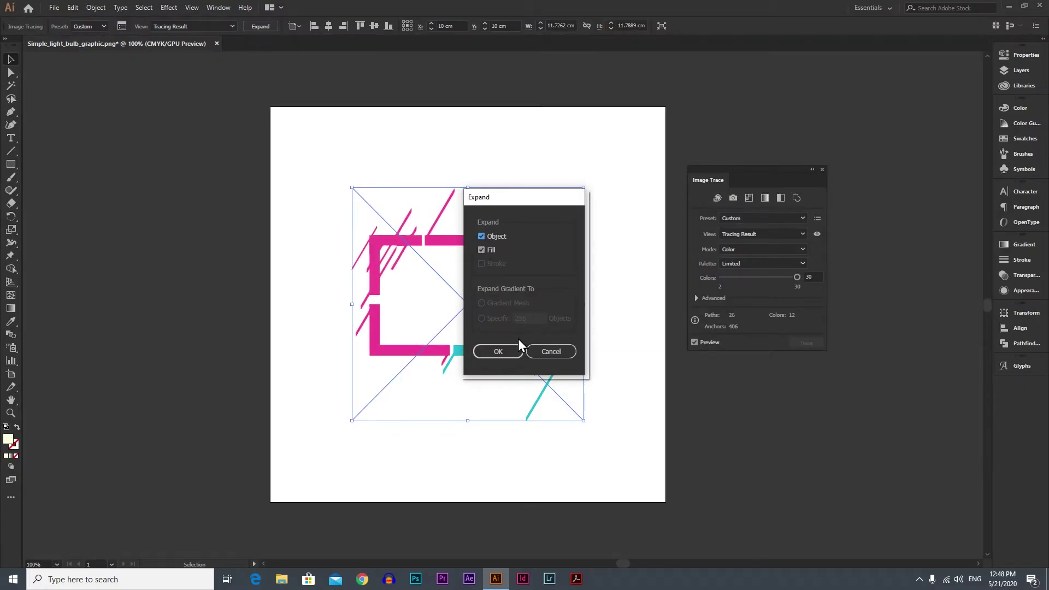
{"action": "left_click", "coordinate": [509, 351]}
{"action": "left_click", "coordinate": [606, 236]}
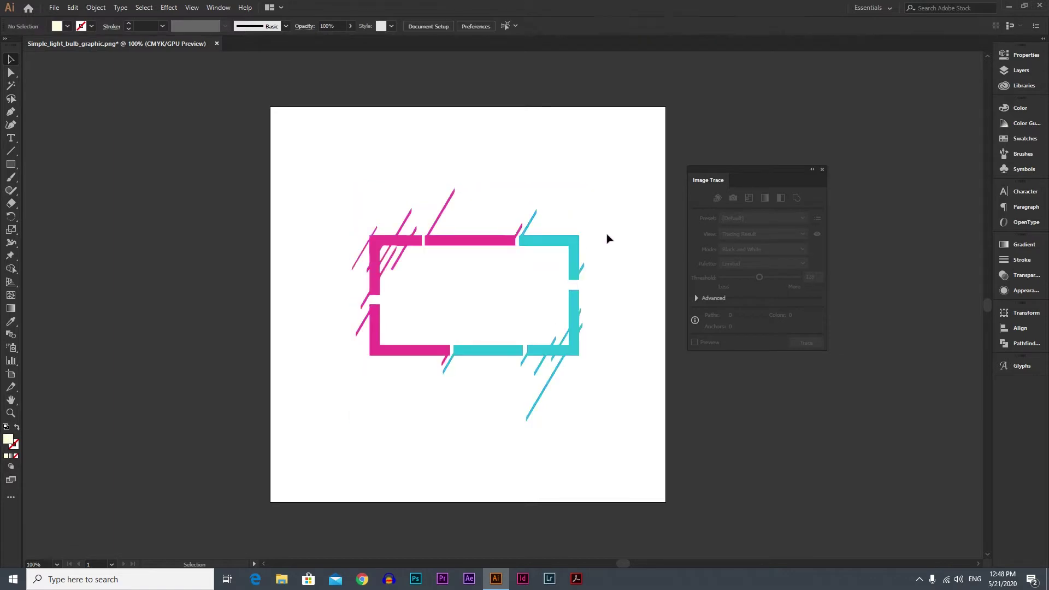
{"action": "double_click", "coordinate": [569, 238]}
Step: Nudge the traced group slightly and scale it up to about three times its size
{"action": "left_click_drag", "start_coordinate": [572, 241], "coordinate": [575, 239]}
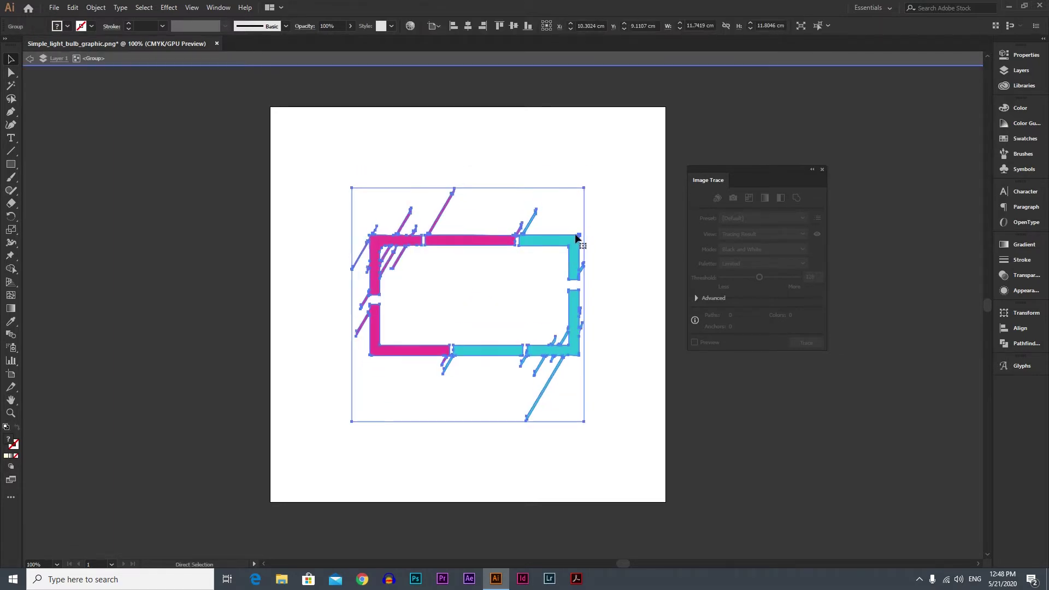
{"action": "scroll", "coordinate": [557, 241], "scroll_direction": "up", "scroll_amount": 2}
{"action": "scroll", "coordinate": [511, 288], "scroll_direction": "down", "scroll_amount": 5}
{"action": "left_click_drag", "start_coordinate": [511, 306], "coordinate": [659, 452]}
Step: Scroll around the canvas to inspect the enlarged traced frame
{"action": "scroll", "coordinate": [493, 280], "scroll_direction": "up", "scroll_amount": 5}
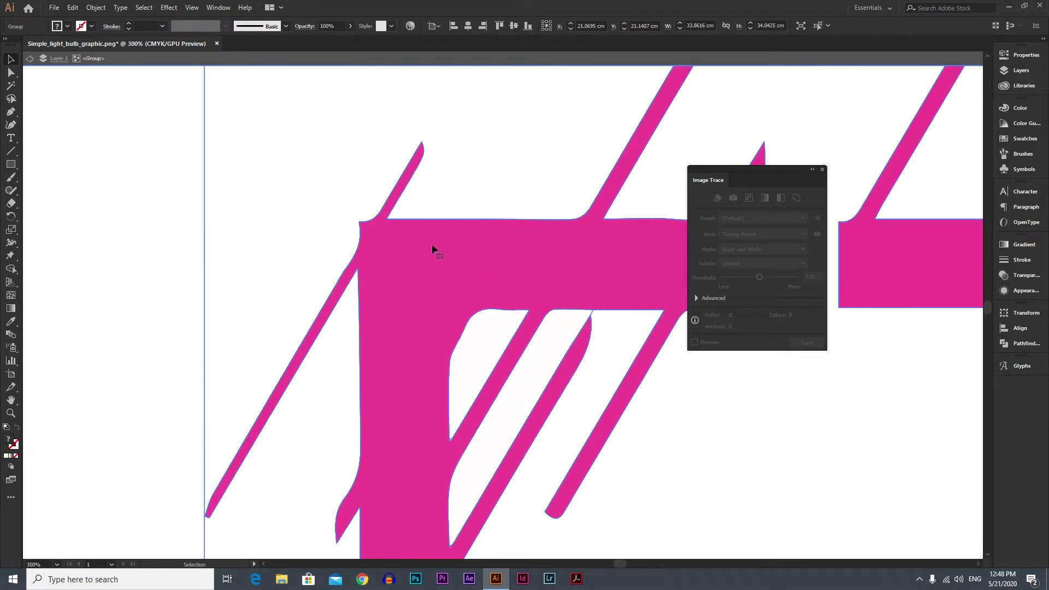
{"action": "scroll", "coordinate": [450, 267], "scroll_direction": "right", "scroll_amount": 5}
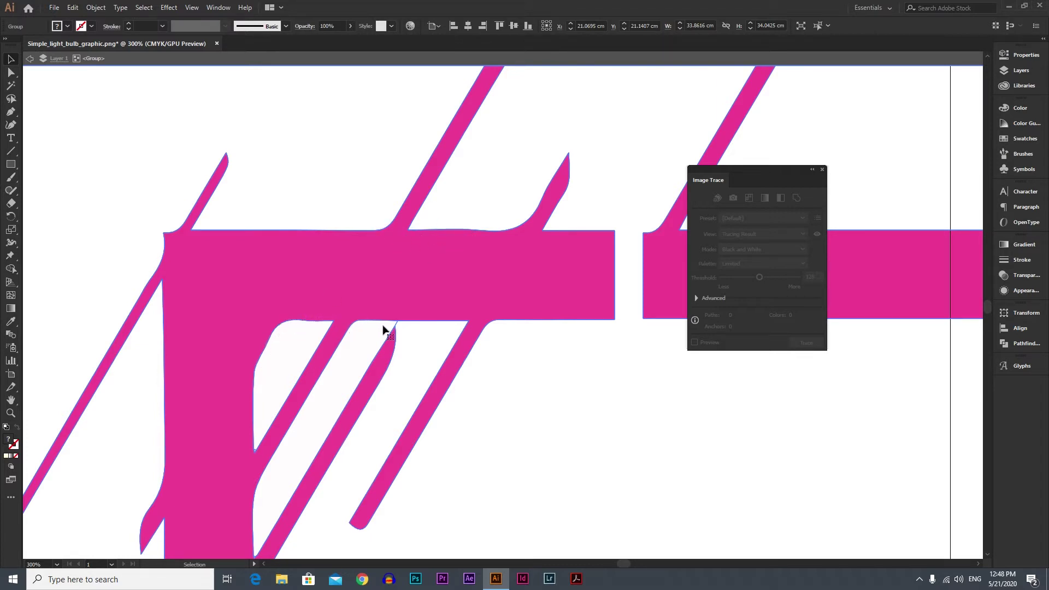
{"action": "scroll", "coordinate": [398, 324], "scroll_direction": "up", "scroll_amount": 2}
{"action": "scroll", "coordinate": [391, 320], "scroll_direction": "up", "scroll_amount": 3}
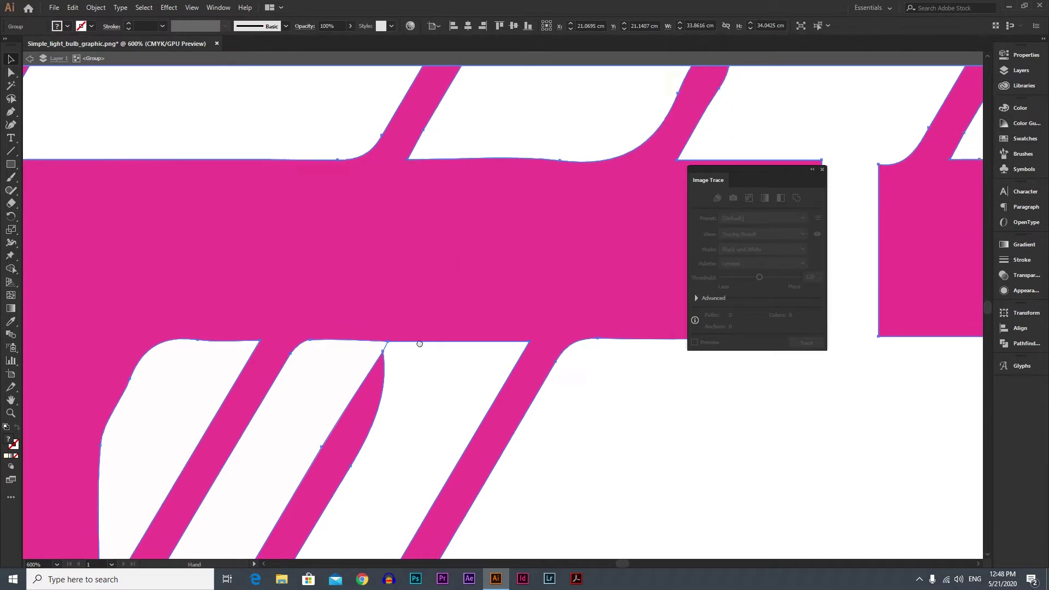
{"action": "scroll", "coordinate": [411, 263], "scroll_direction": "down", "scroll_amount": 2}
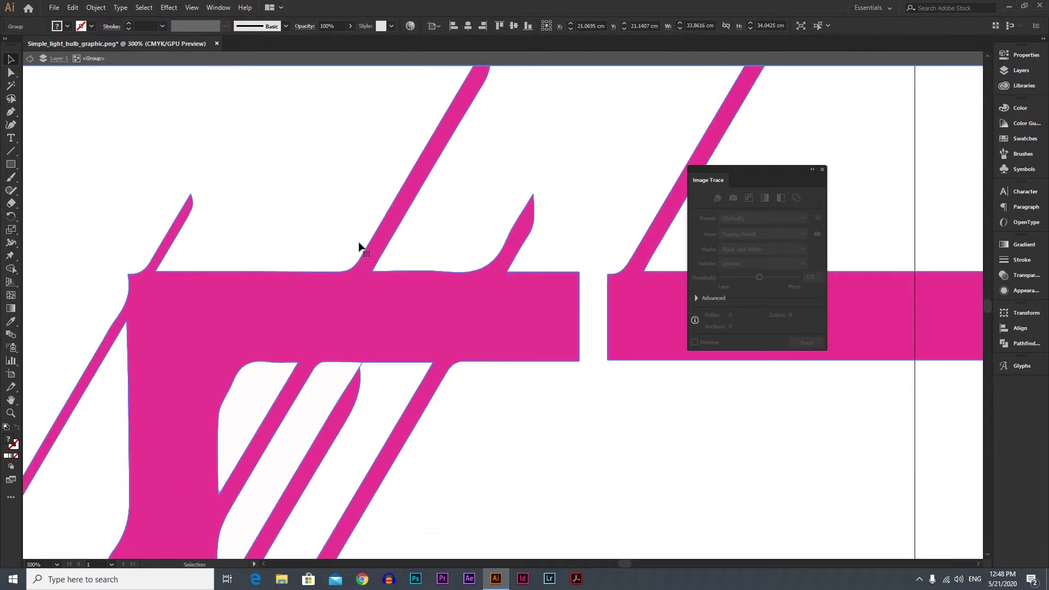
{"action": "scroll", "coordinate": [352, 241], "scroll_direction": "down", "scroll_amount": 1}
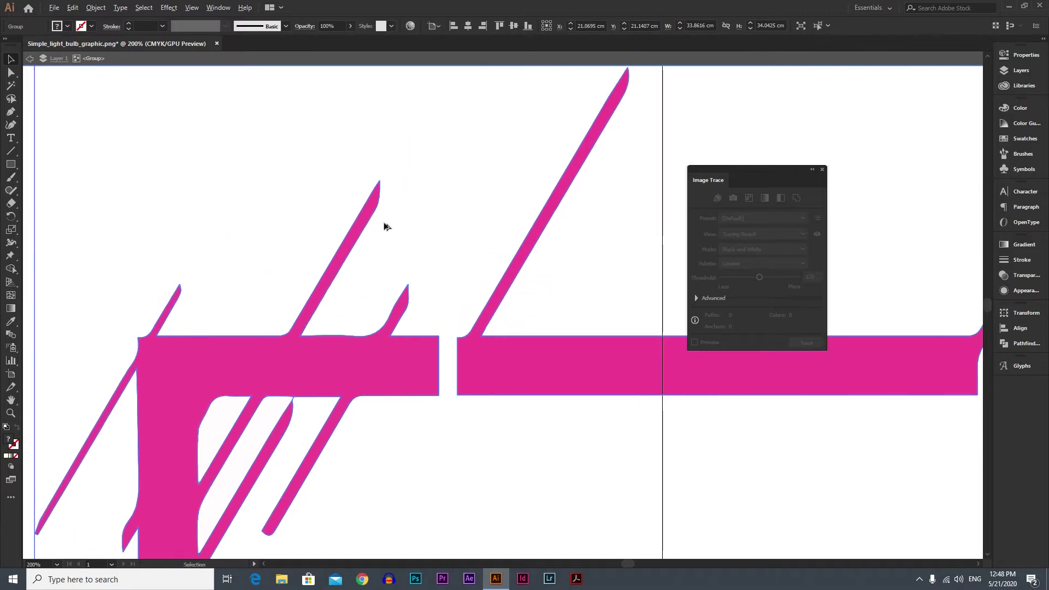
{"action": "scroll", "coordinate": [353, 337], "scroll_direction": "up", "scroll_amount": 3}
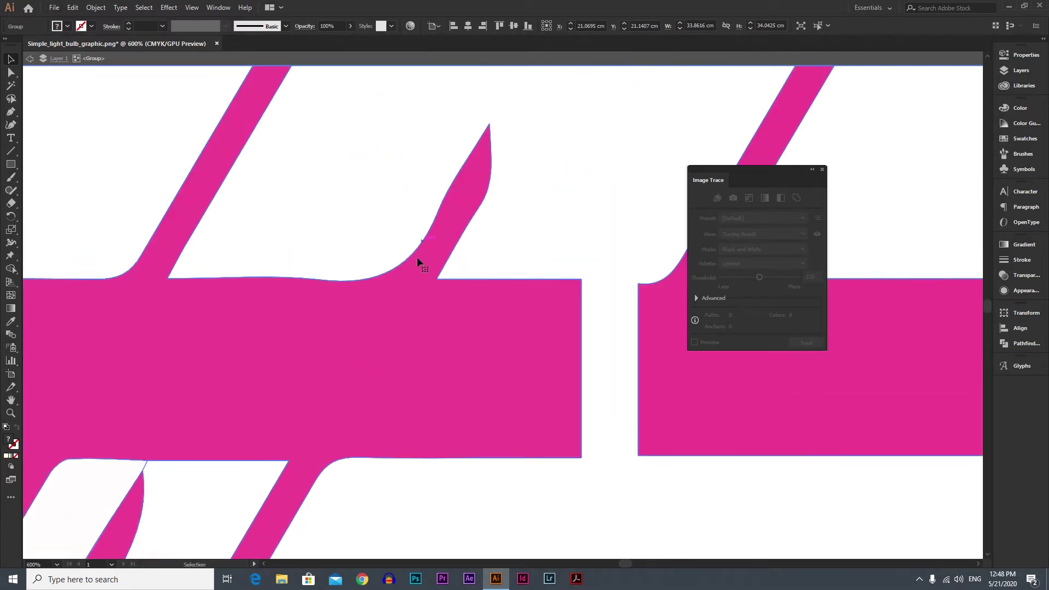
{"action": "scroll", "coordinate": [406, 207], "scroll_direction": "down", "scroll_amount": 3}
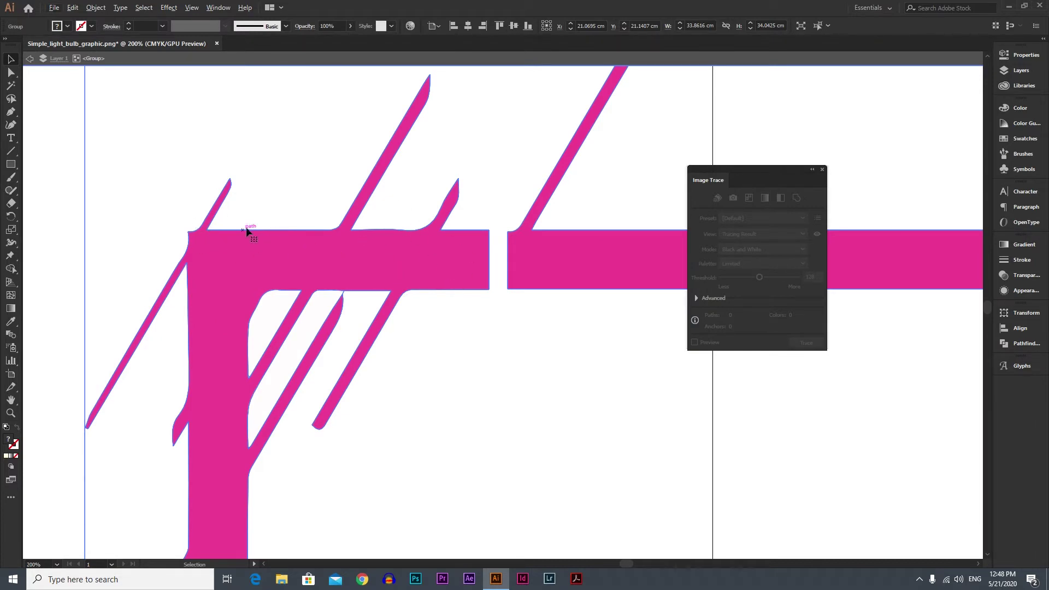
{"action": "scroll", "coordinate": [323, 227], "scroll_direction": "down", "scroll_amount": 4}
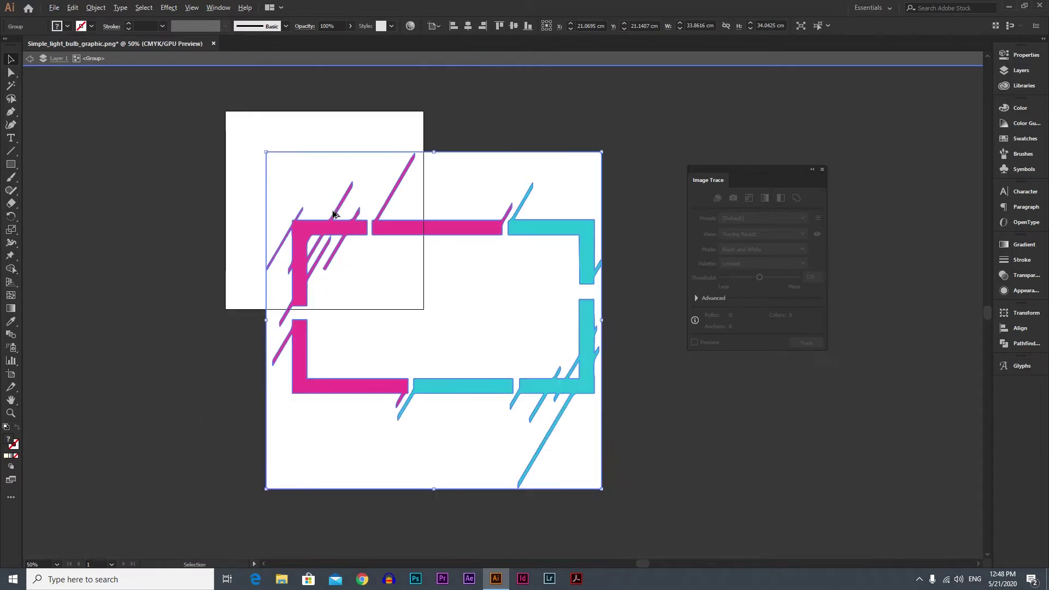
{"action": "scroll", "coordinate": [355, 202], "scroll_direction": "up", "scroll_amount": 3}
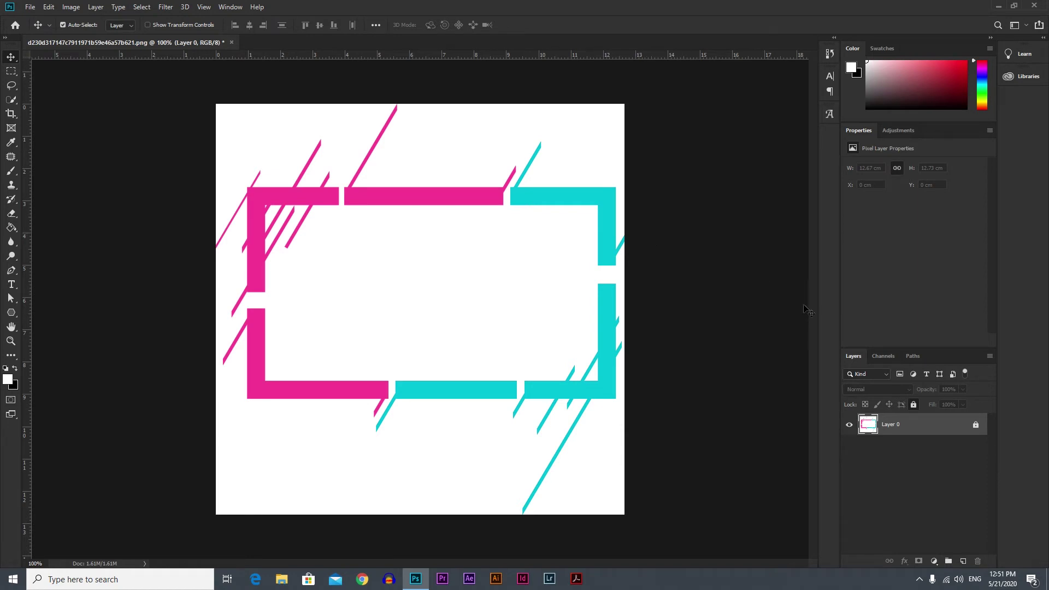
Step: Unlock Layer 0 with the frame image in the Layers panel
{"action": "left_click", "coordinate": [976, 426]}
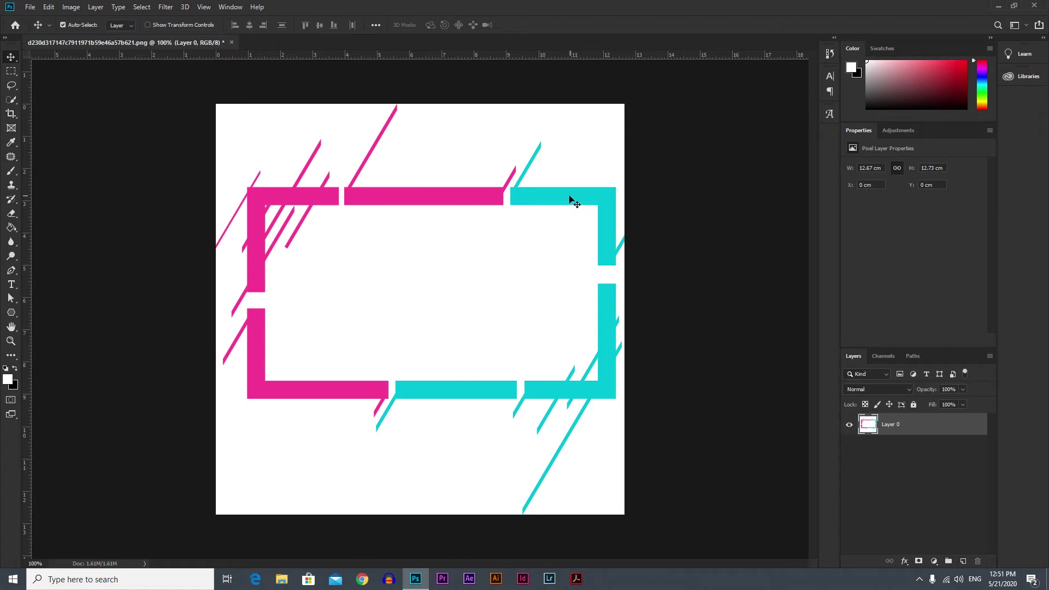
Step: With the Magic Wand, select the pink top and bottom-left bars plus the cyan top-right, right and bottom bars
{"action": "left_click", "coordinate": [12, 104]}
{"action": "left_click", "coordinate": [63, 110]}
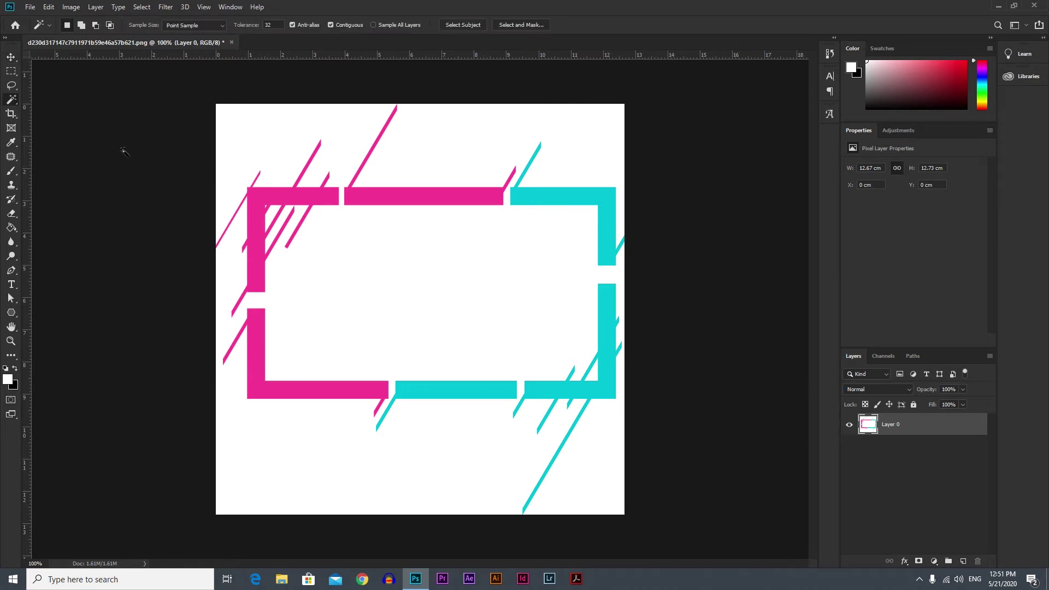
{"action": "left_click", "coordinate": [306, 198]}
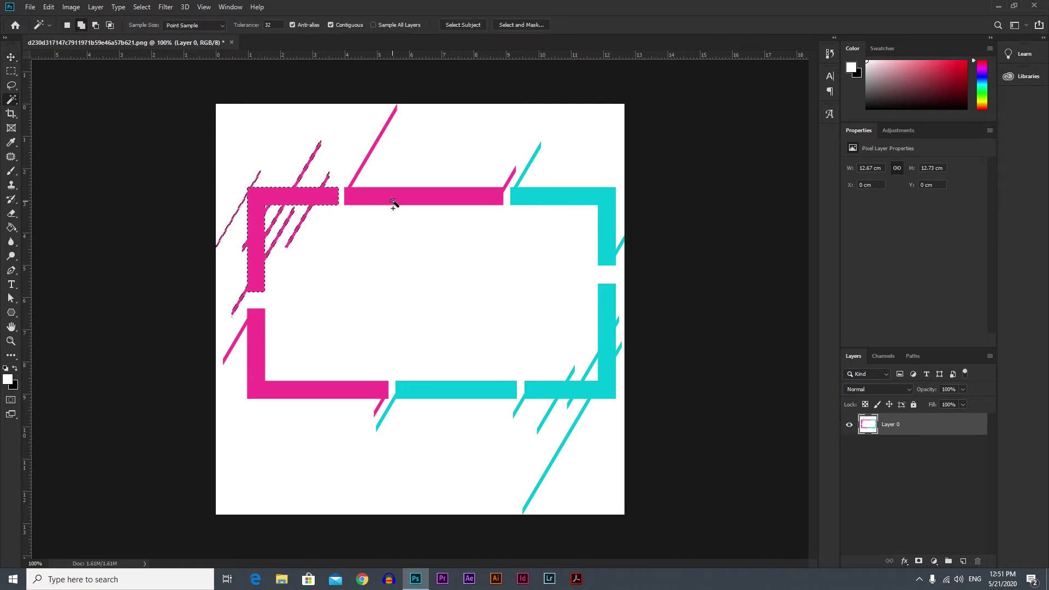
{"action": "left_click", "coordinate": [452, 201], "text": "shift"}
{"action": "left_click", "coordinate": [545, 204], "text": "shift"}
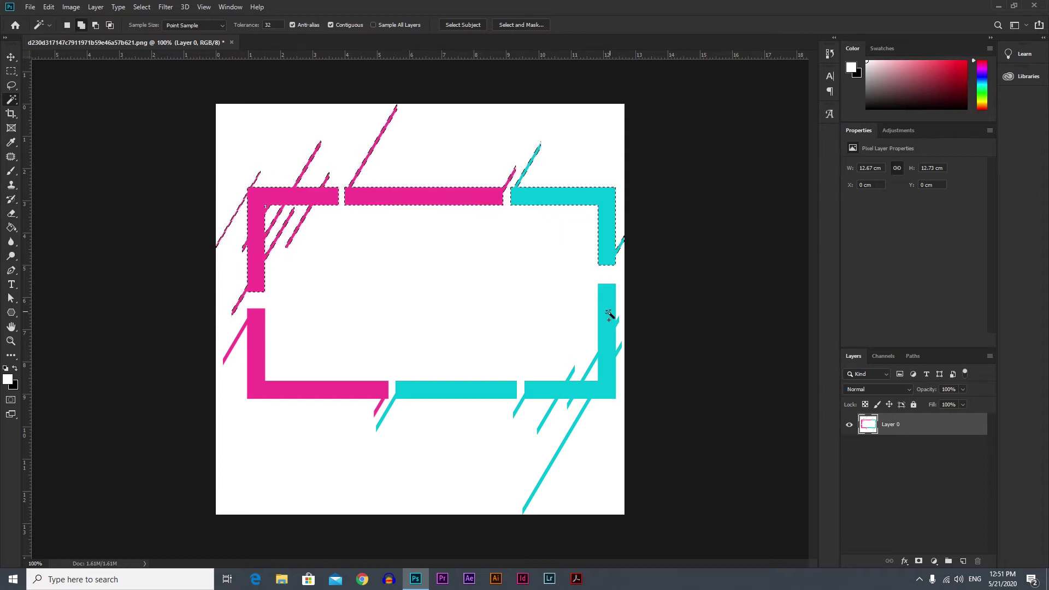
{"action": "left_click", "coordinate": [609, 315], "text": "shift"}
{"action": "left_click", "coordinate": [497, 388], "text": "shift"}
{"action": "left_click", "coordinate": [339, 387], "text": "shift"}
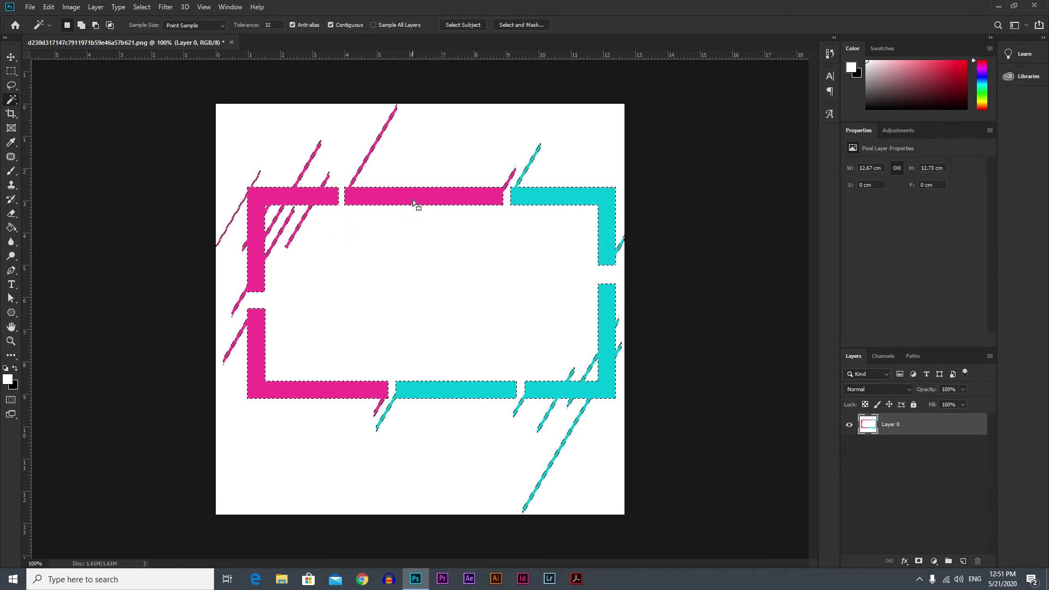
Step: Convert the bar selection into a work path at 1.0-pixel tolerance
{"action": "right_click", "coordinate": [414, 198]}
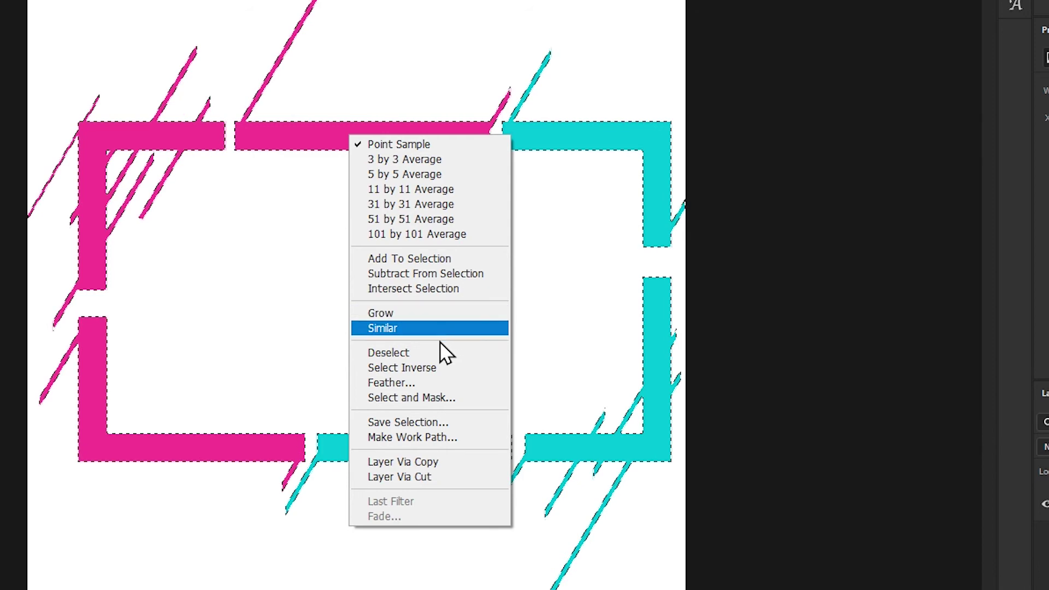
{"action": "left_click", "coordinate": [430, 436]}
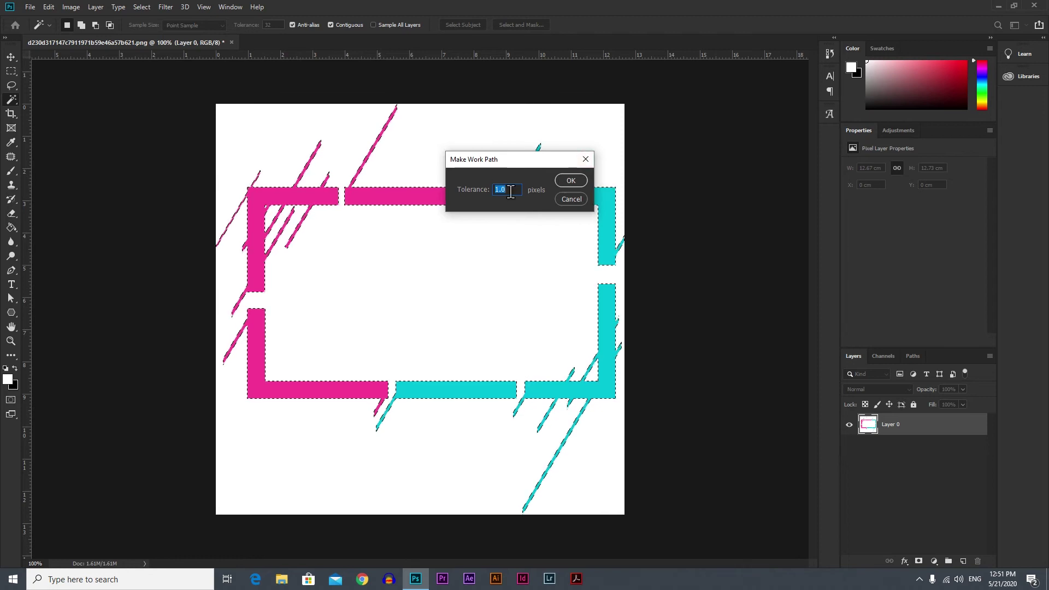
{"action": "left_click", "coordinate": [563, 185]}
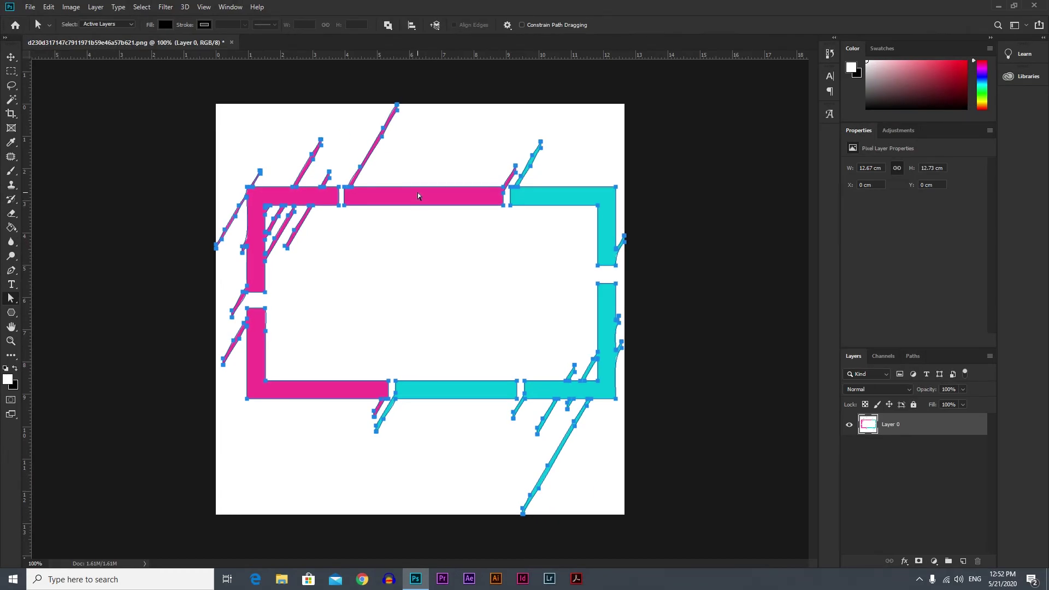
Step: Create a vector mask on Layer 0 from the work path, hide the path, and start free-transforming the layer
{"action": "right_click", "coordinate": [417, 192]}
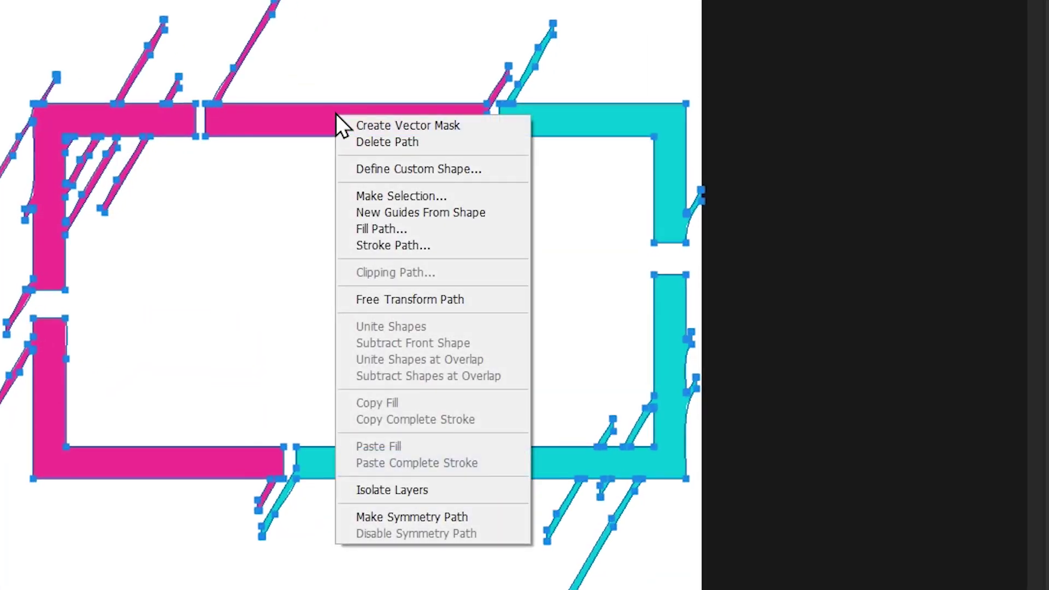
{"action": "left_click", "coordinate": [388, 123]}
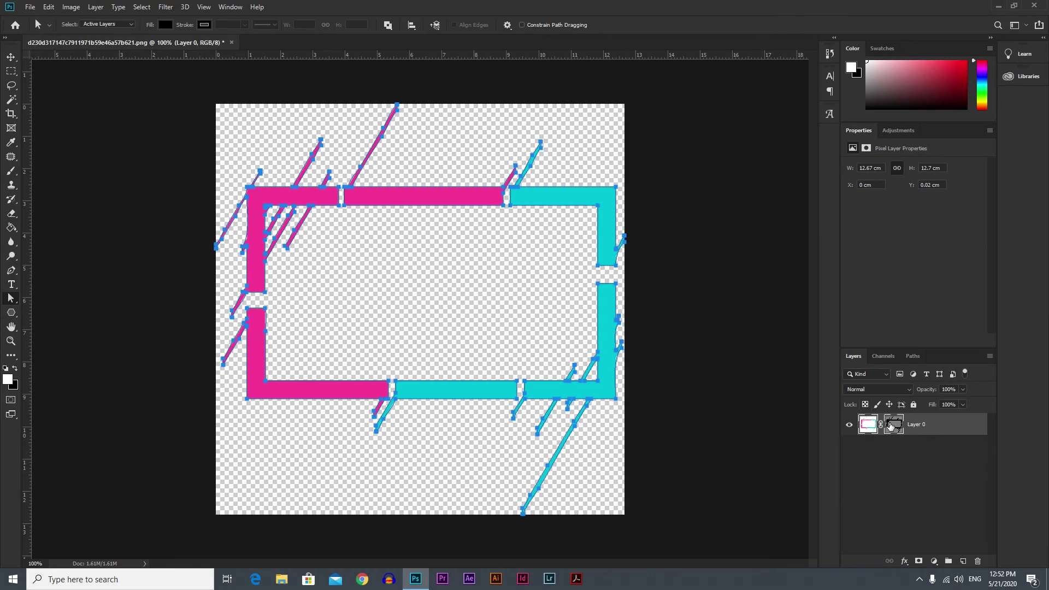
{"action": "left_click", "coordinate": [889, 425]}
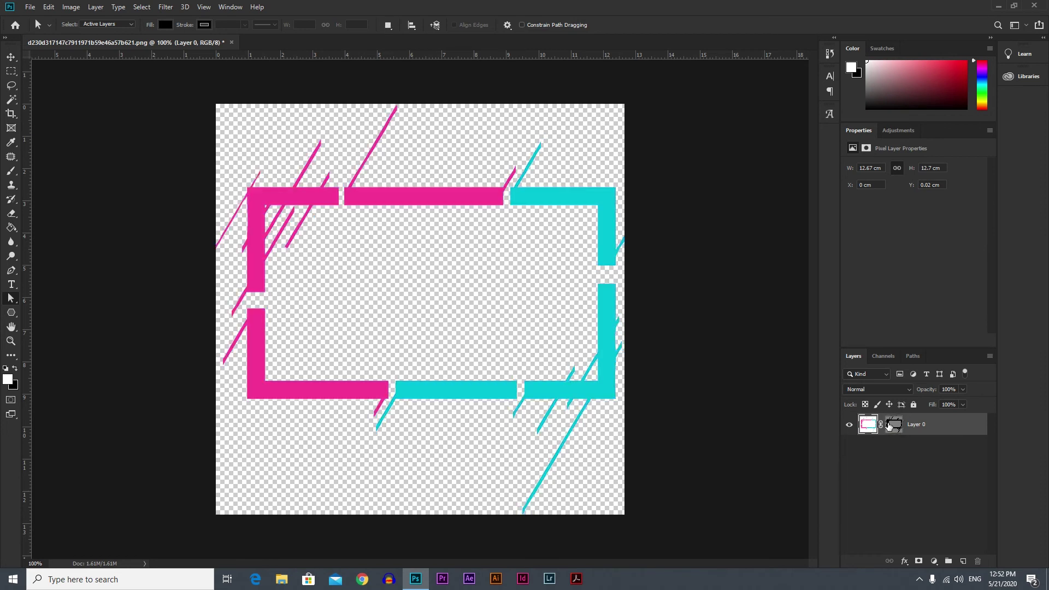
{"action": "left_click", "coordinate": [10, 57]}
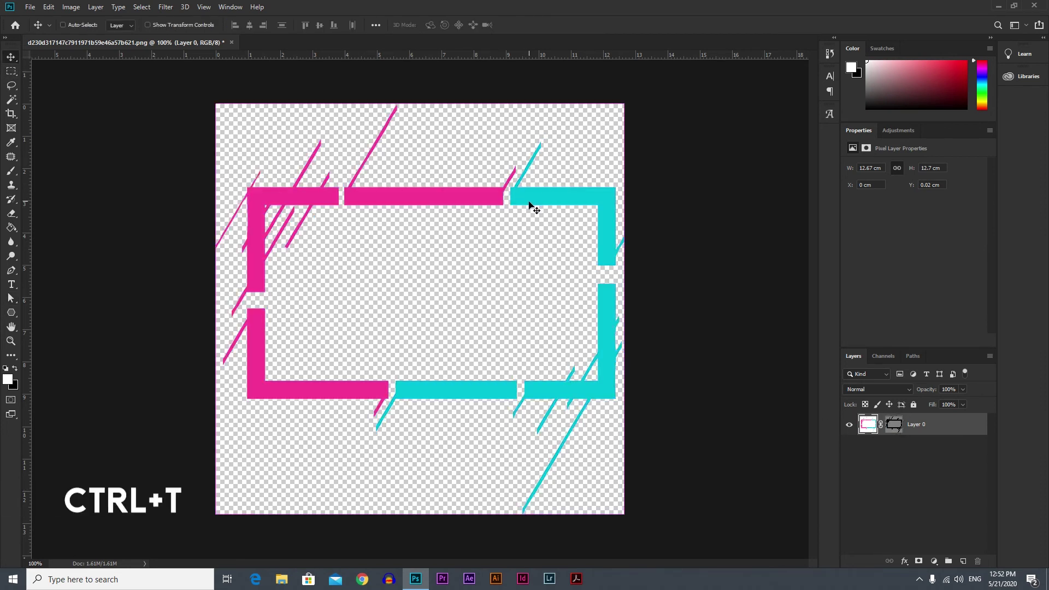
{"action": "key", "text": "ctrl+t"}
{"action": "left_click_drag", "start_coordinate": [623, 105], "coordinate": [779, 17]}
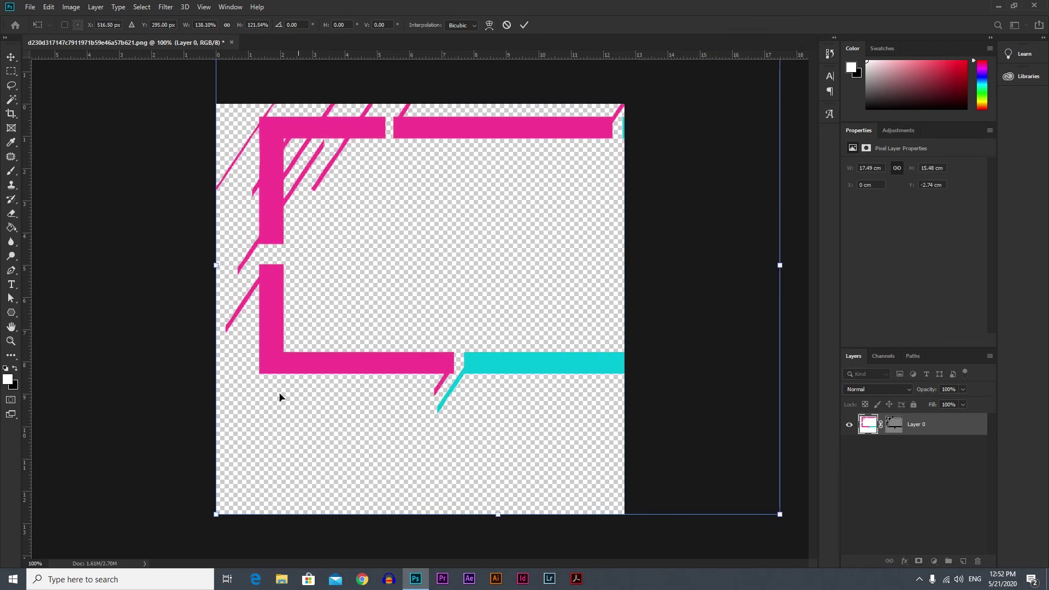
{"action": "key", "text": "ctrl+0"}
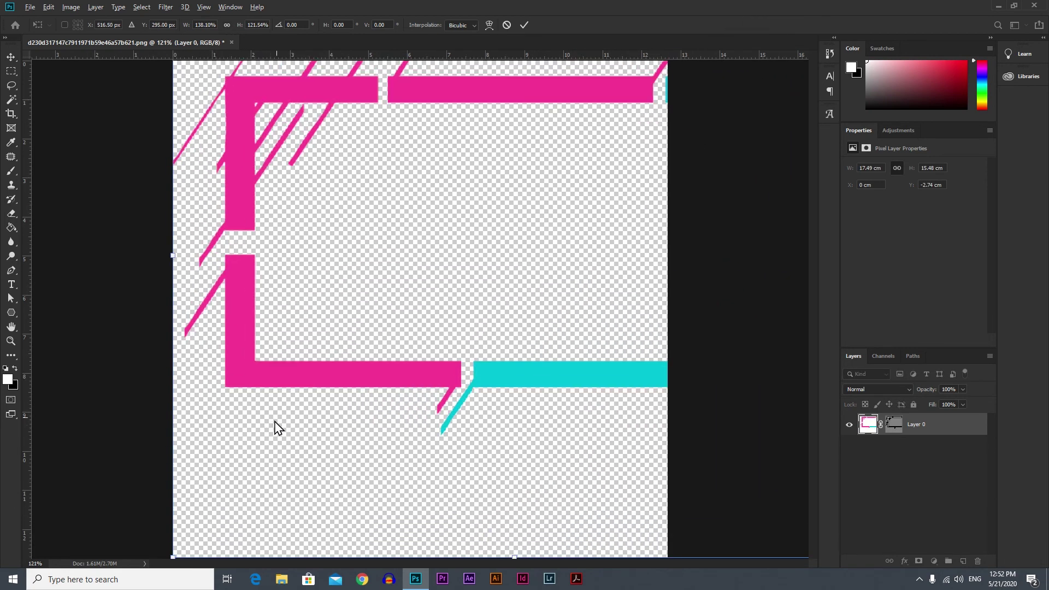
{"action": "left_click_drag", "start_coordinate": [173, 557], "coordinate": [5, 587]}
{"action": "key", "text": "ctrl+minus"}
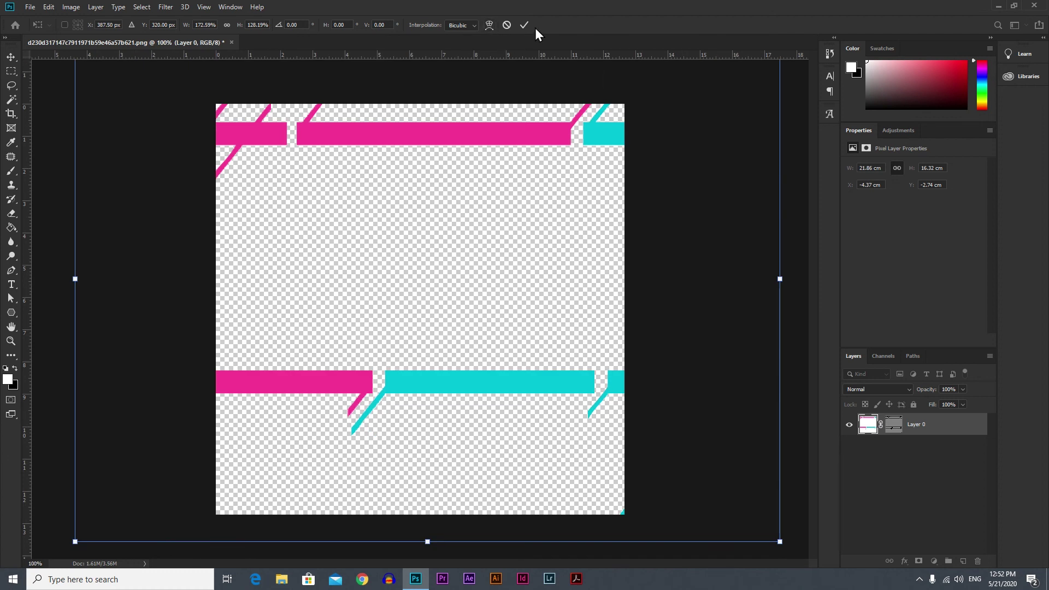
{"action": "left_click", "coordinate": [523, 25]}
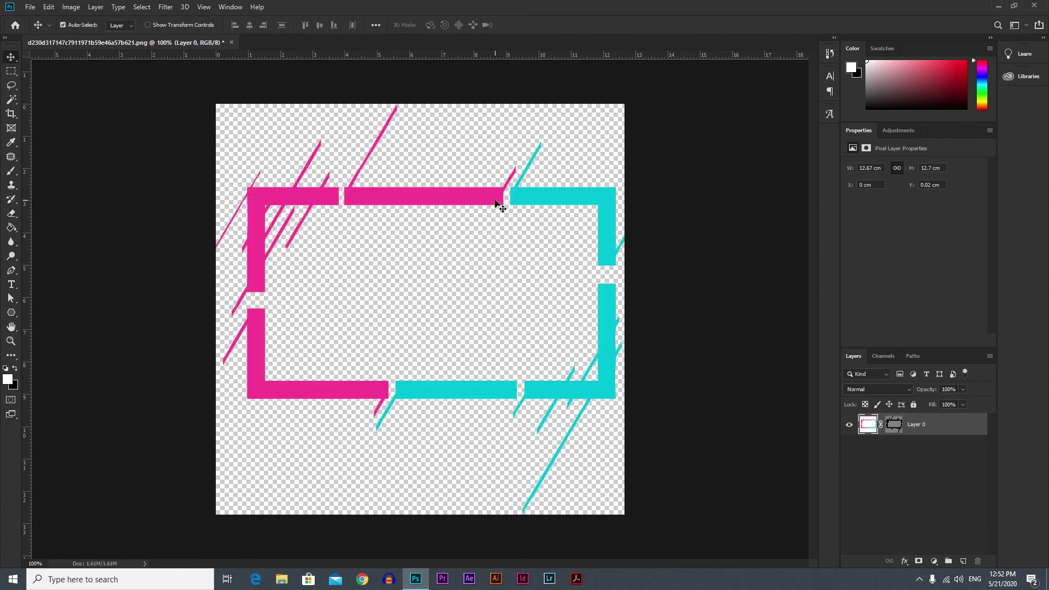